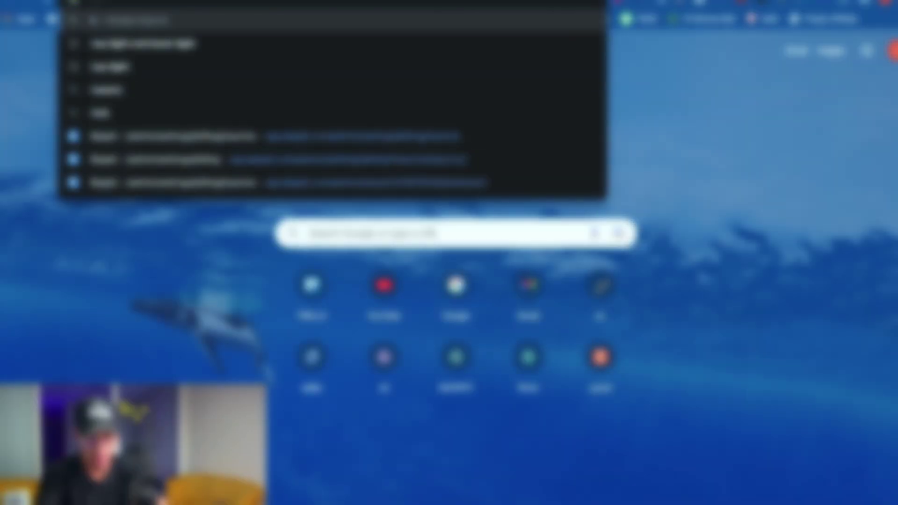
- Search the web for the keyword planner tool and open the "Find Your Campaign Keywords with Keyword Planner" result
text(...)
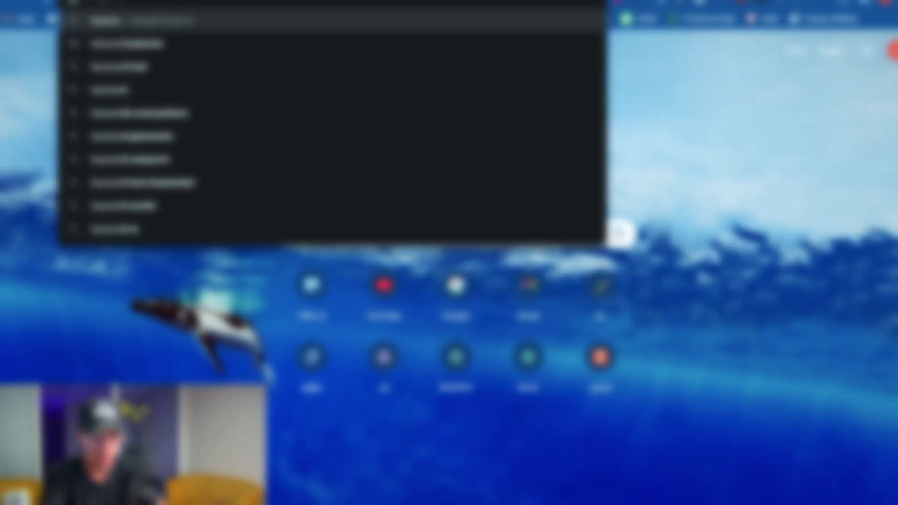
click(372, 64)
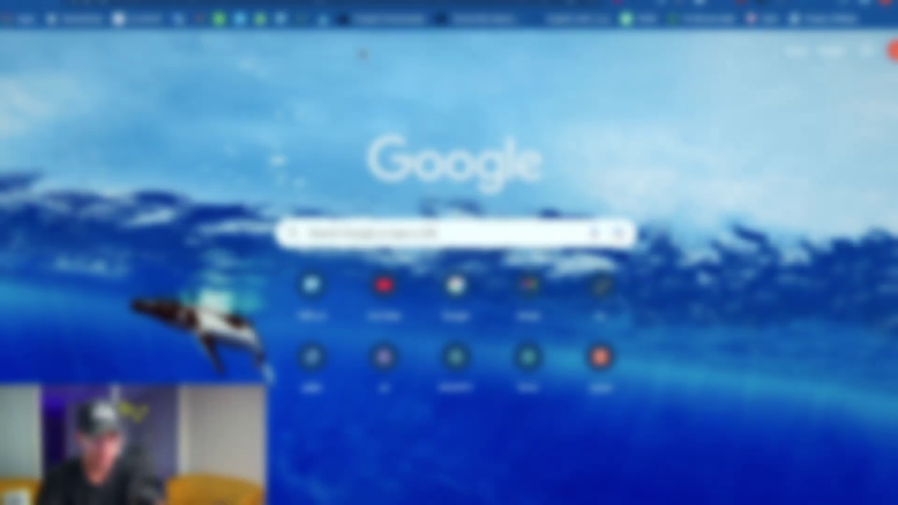
scroll(173, 363, down, 2)
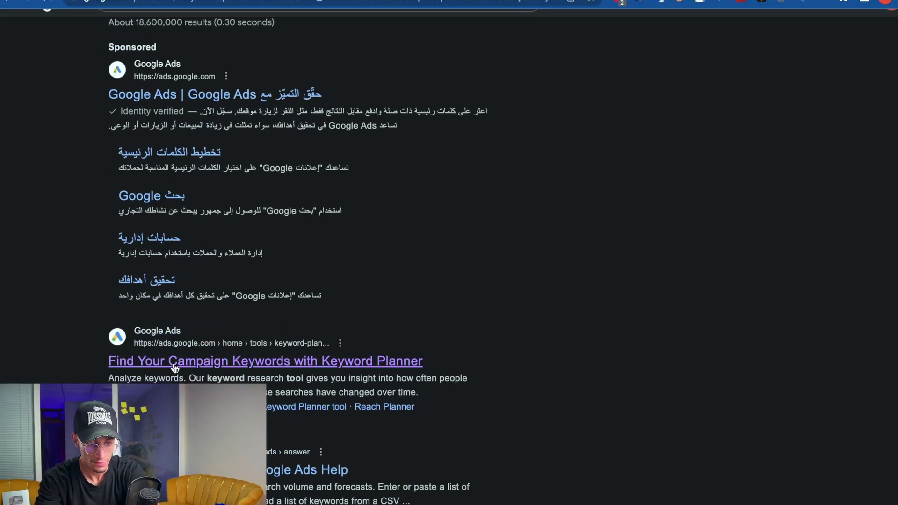
click(173, 363)
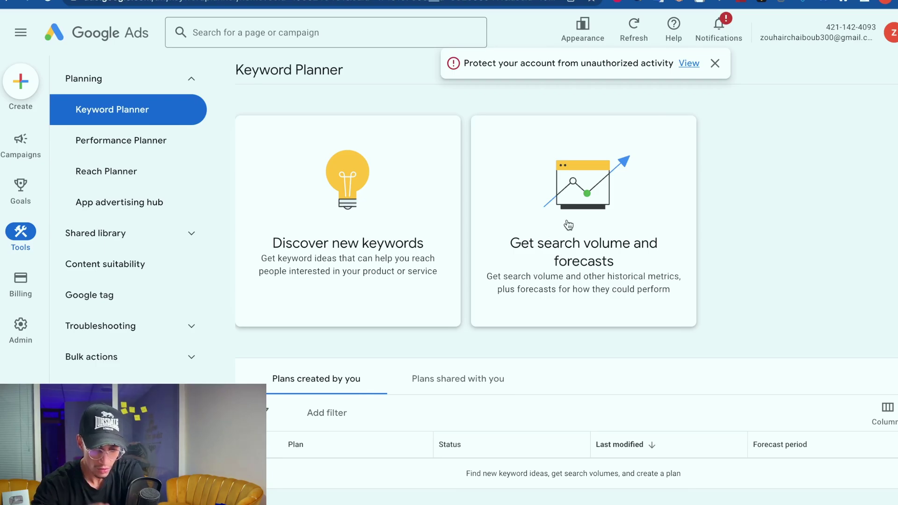
- Start discovering new keywords in Keyword Planner and set the keyword language to Arabic
click(328, 249)
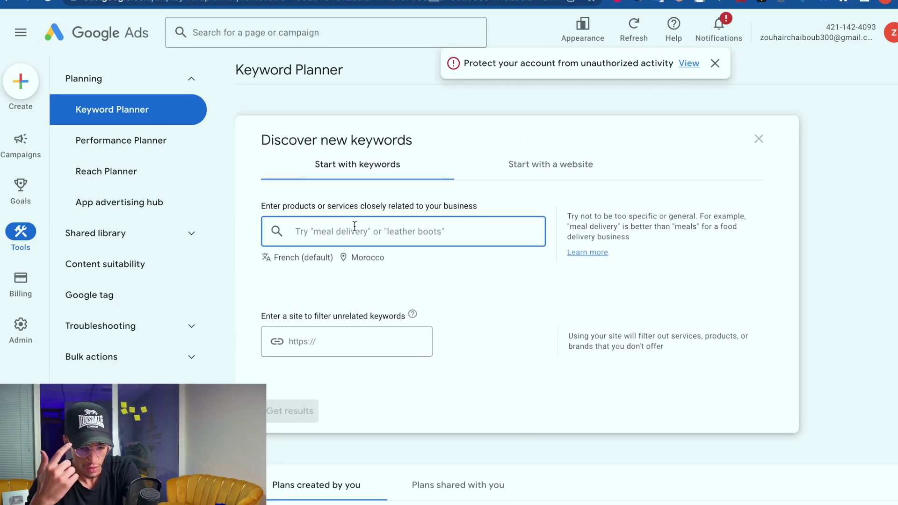
click(294, 262)
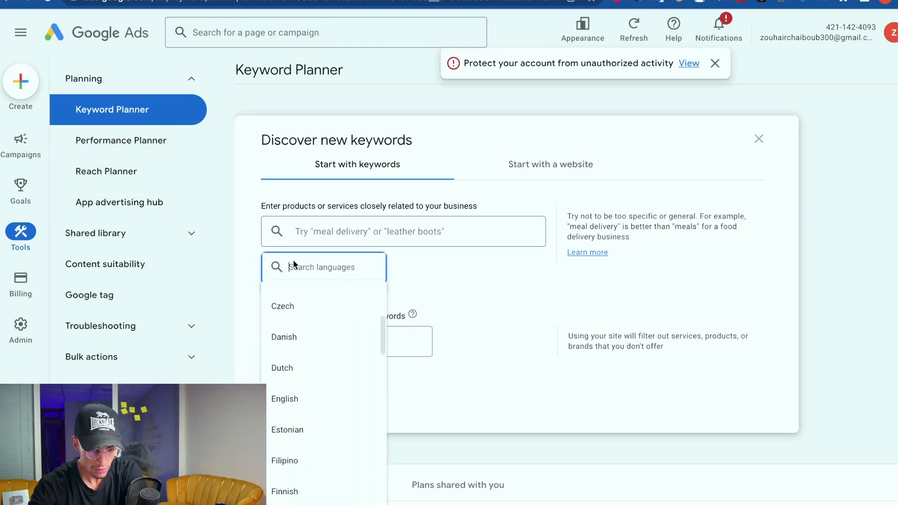
text(ara)
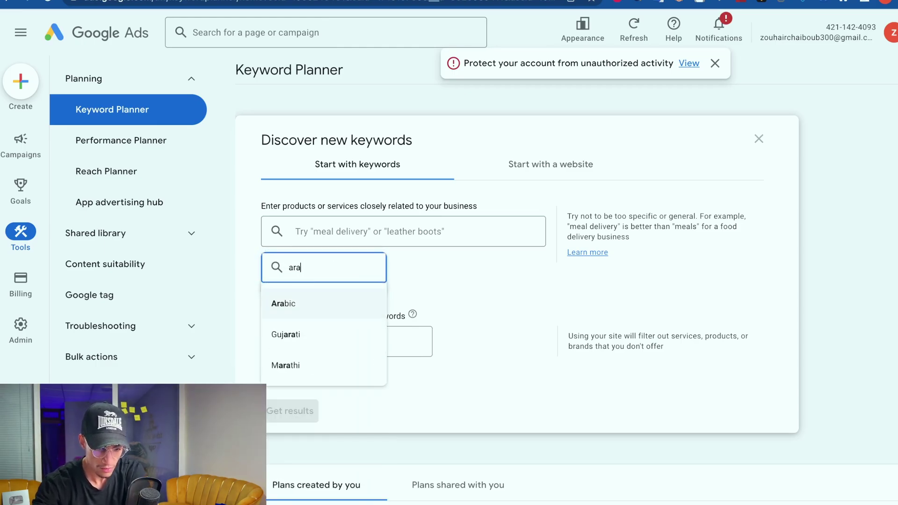
click(299, 303)
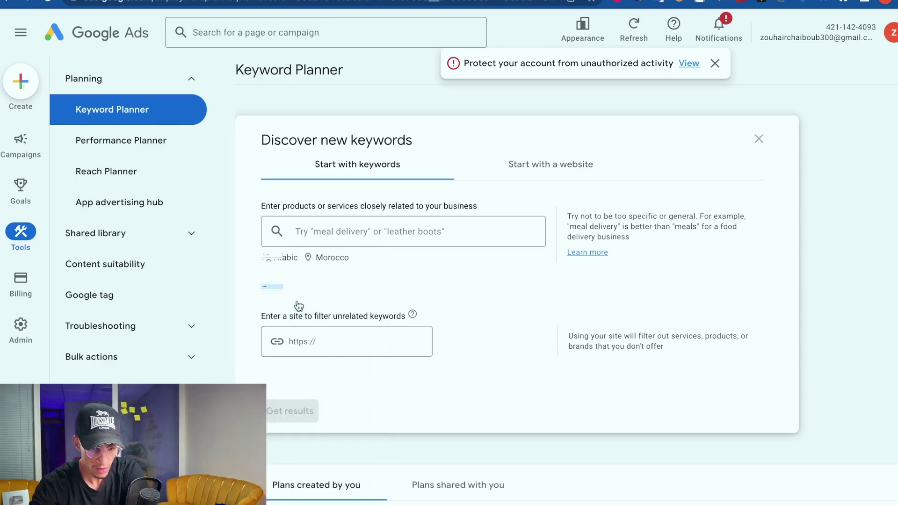
- Switch to Google Translate, clear the source text, set the source language to Arabic and write تعلم with the on-screen Arabic keyboard
click(358, 222)
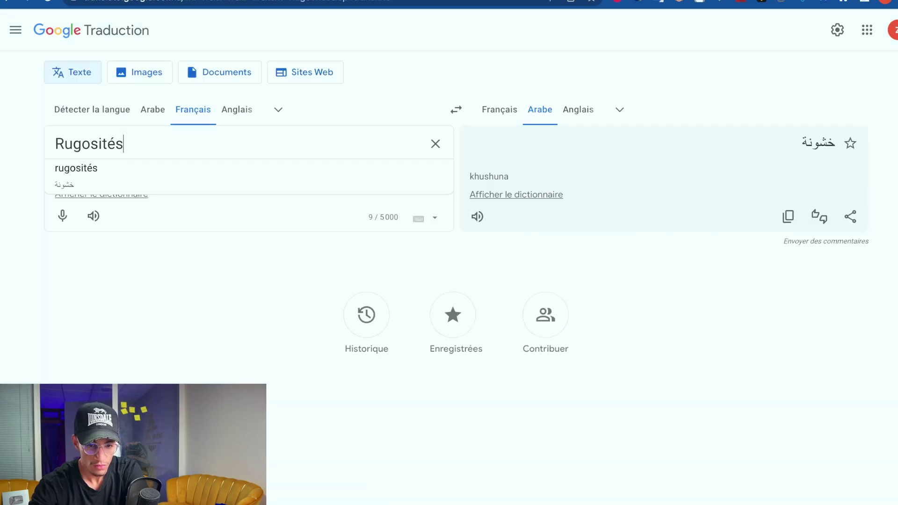
click(435, 145)
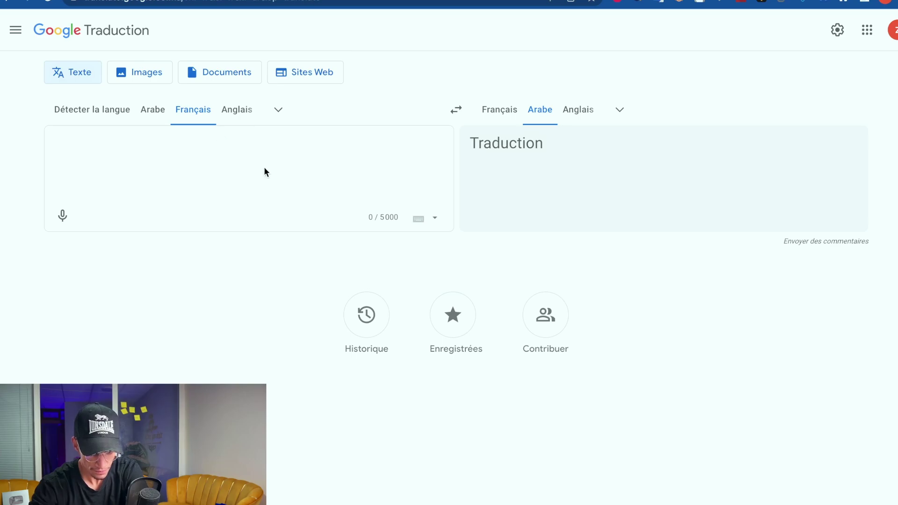
click(153, 109)
click(418, 218)
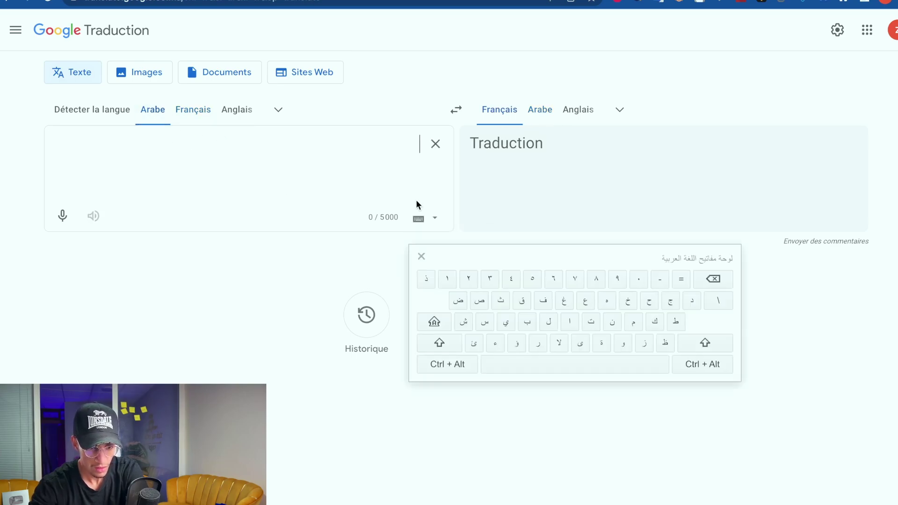
click(588, 322)
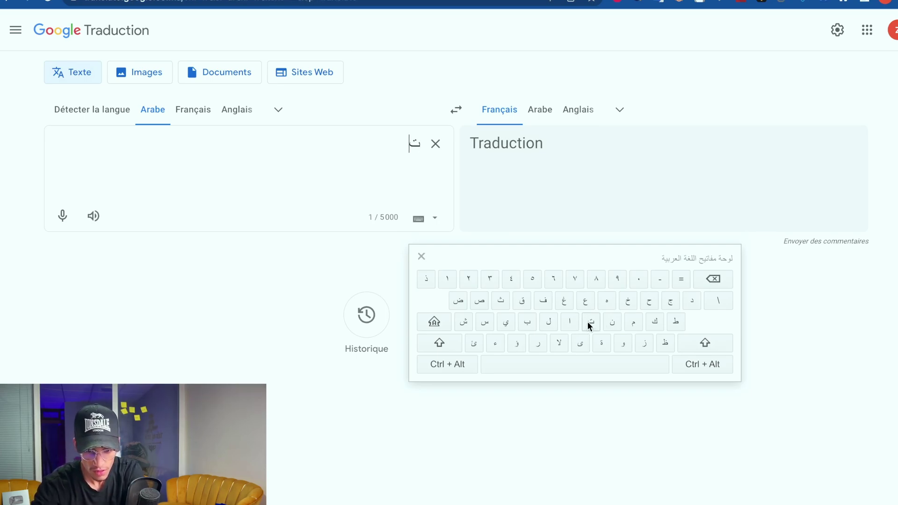
click(583, 304)
click(549, 322)
click(634, 322)
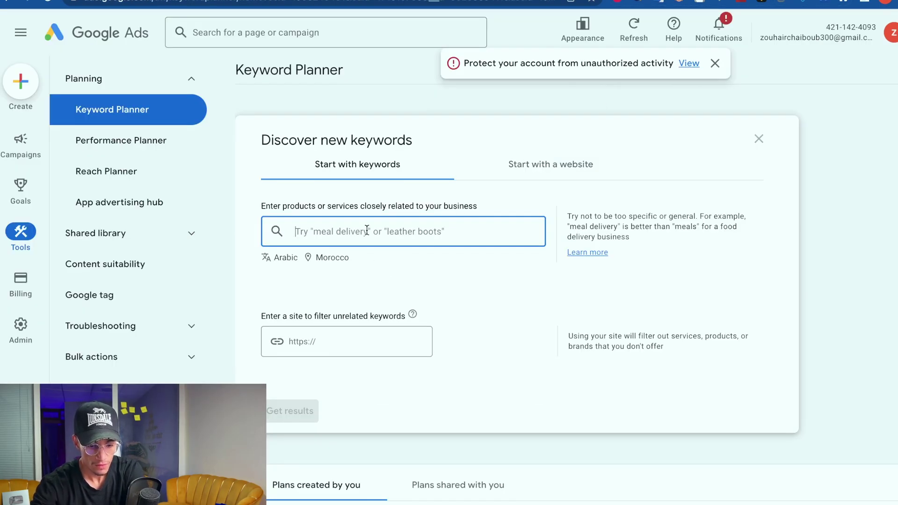
- Back in Keyword Planner, get keyword ideas for تعلم and sort them by average monthly searches in descending order
text(تعلم)
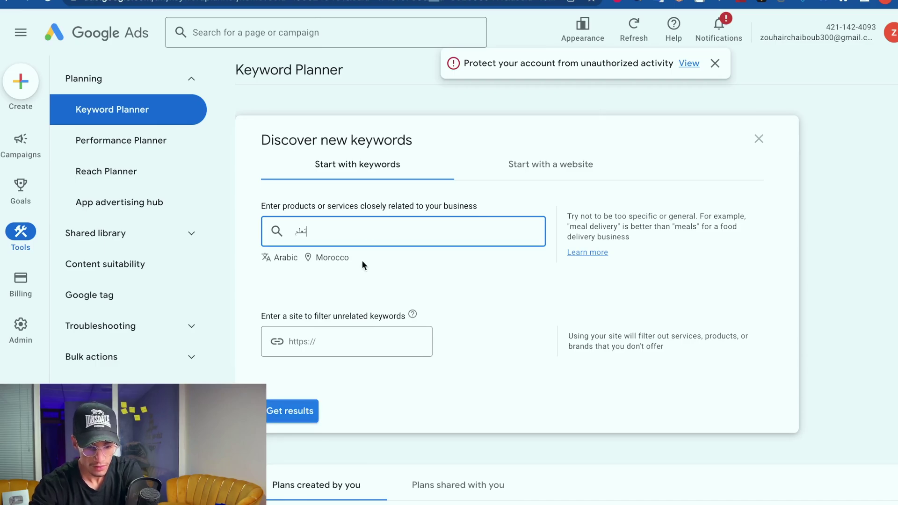
click(290, 412)
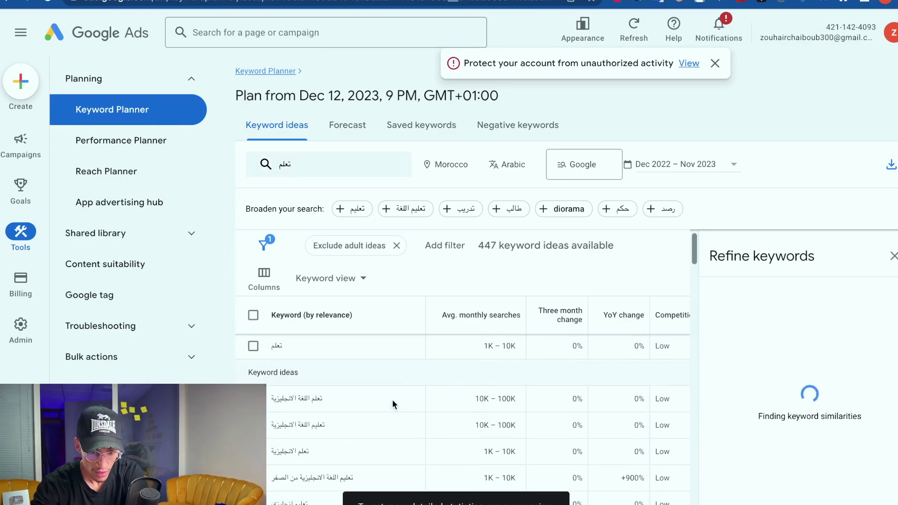
click(490, 323)
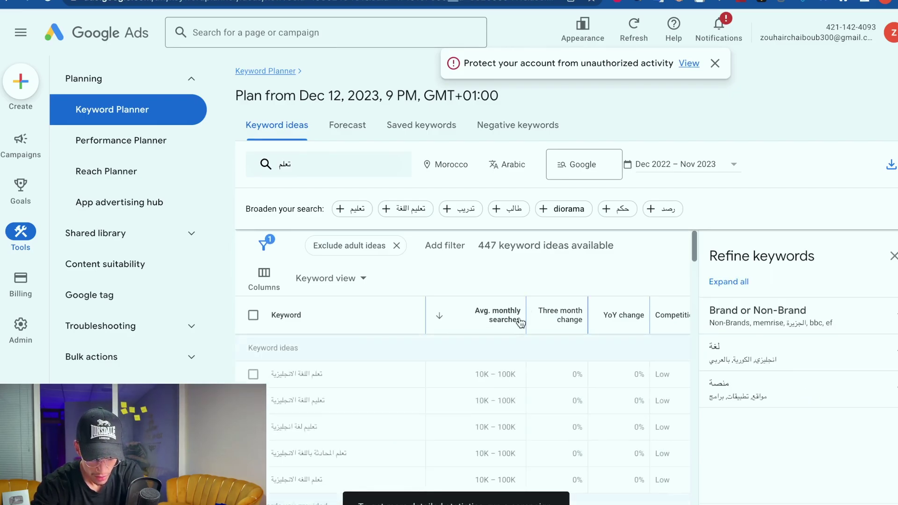
- Examine the keyword ideas for تعلم and compare their average monthly searches
scroll(508, 387, down, 2)
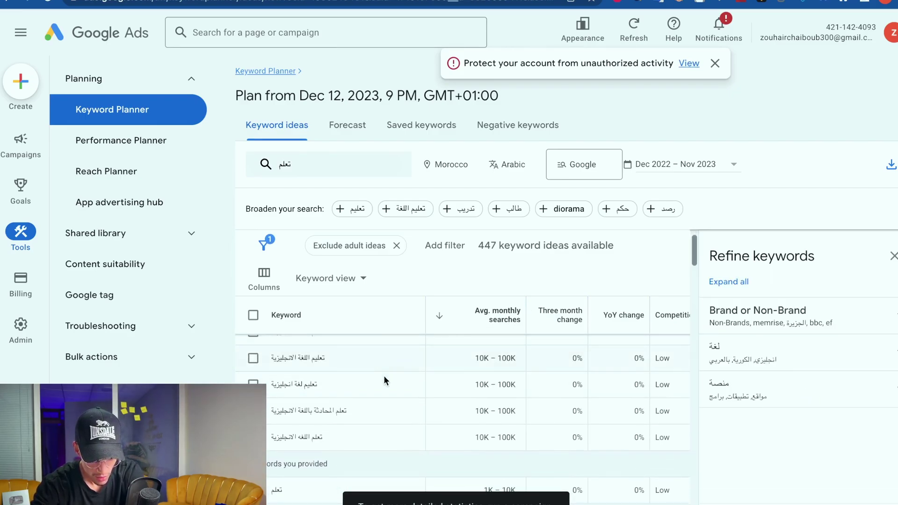
scroll(510, 379, down, 3)
scroll(482, 370, up, 5)
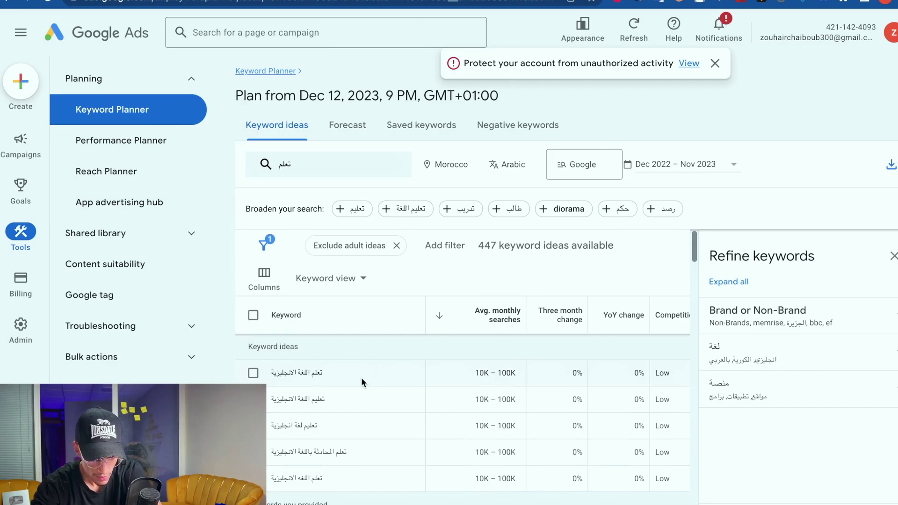
scroll(361, 377, down, 1)
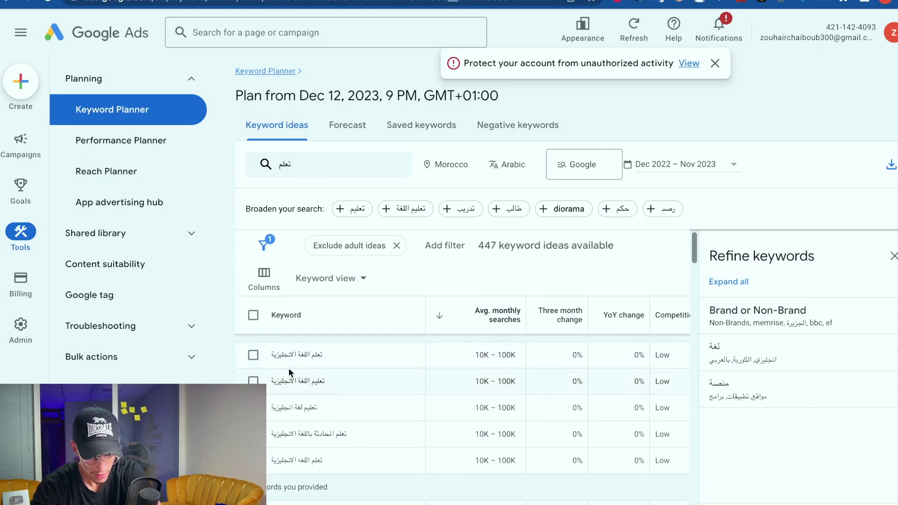
scroll(354, 386, down, 2)
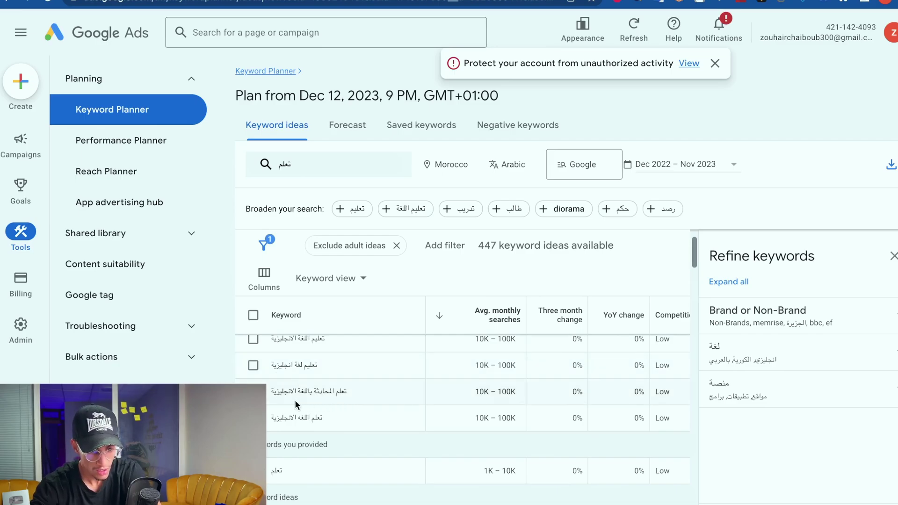
scroll(341, 426, down, 5)
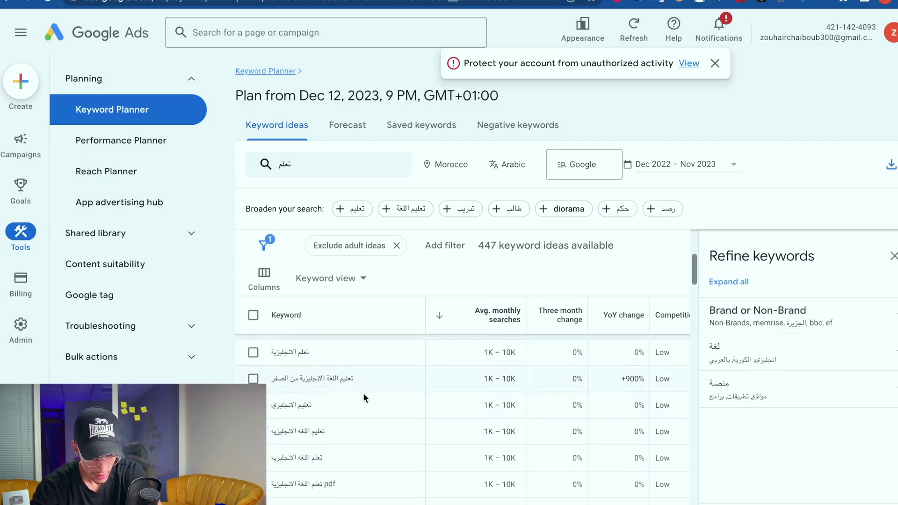
scroll(338, 424, down, 5)
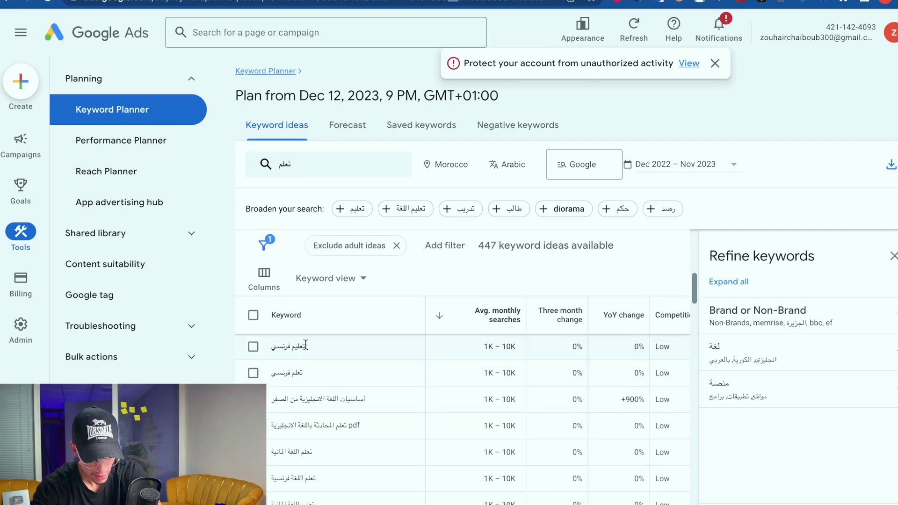
scroll(311, 415, down, 3)
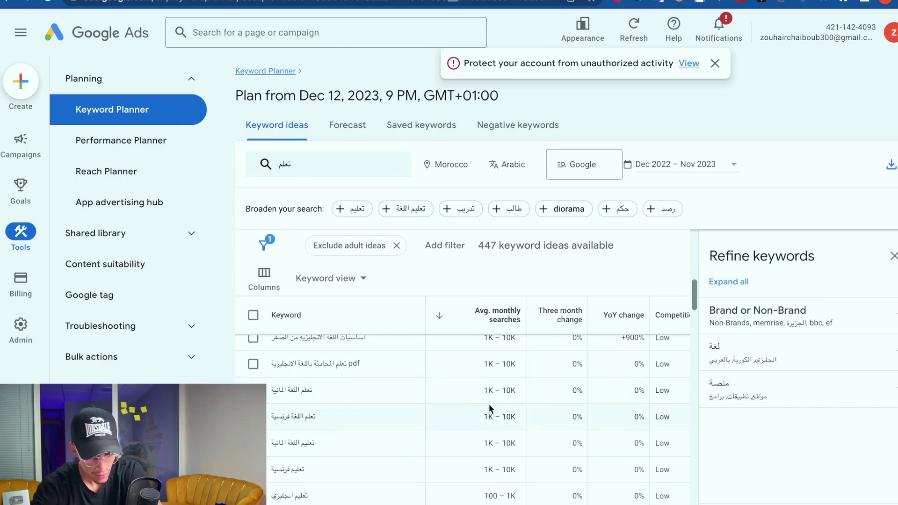
scroll(340, 423, up, 3)
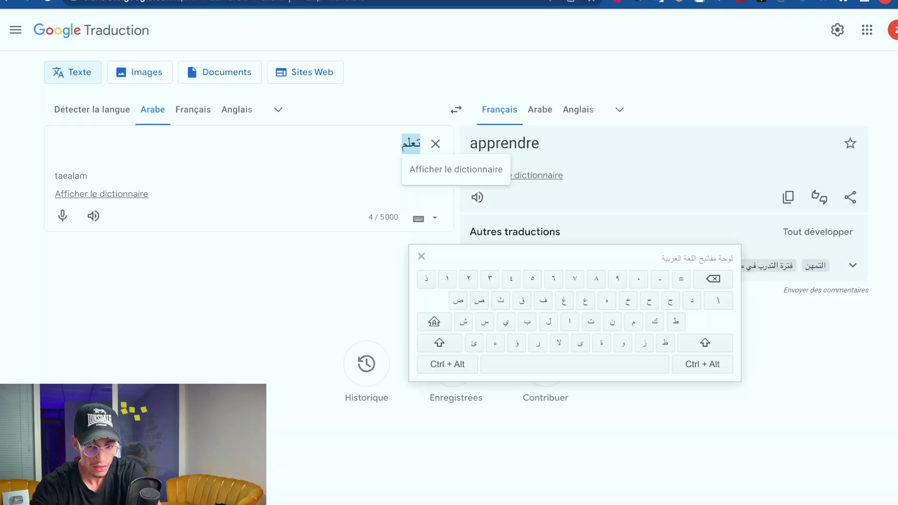
- Switch to Google Translate and replace the Arabic source text with الدوري using the on-screen Arabic keyboard
click(580, 2)
click(434, 143)
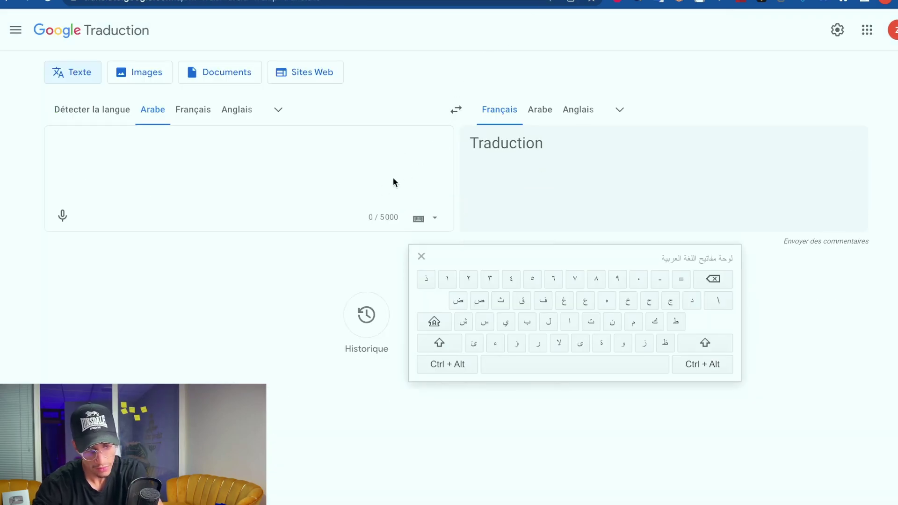
drag(471, 249, 307, 254)
click(404, 318)
click(384, 318)
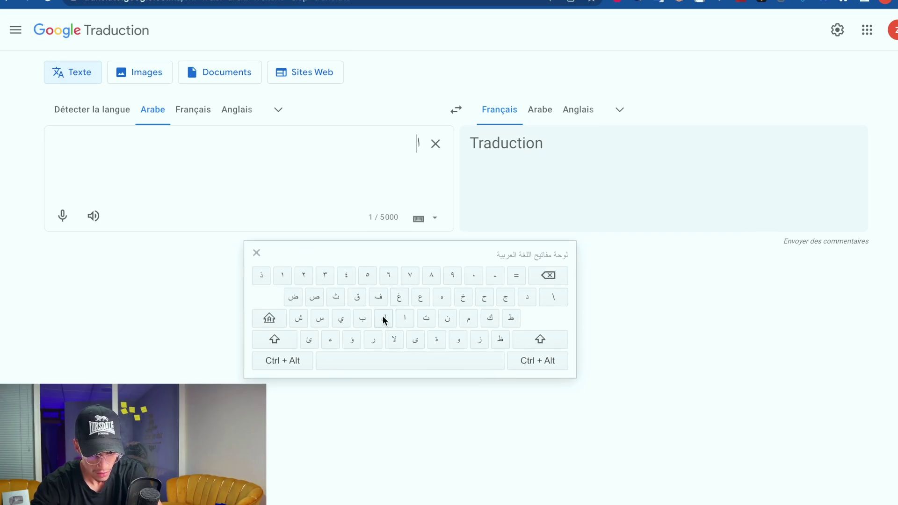
click(527, 298)
click(458, 339)
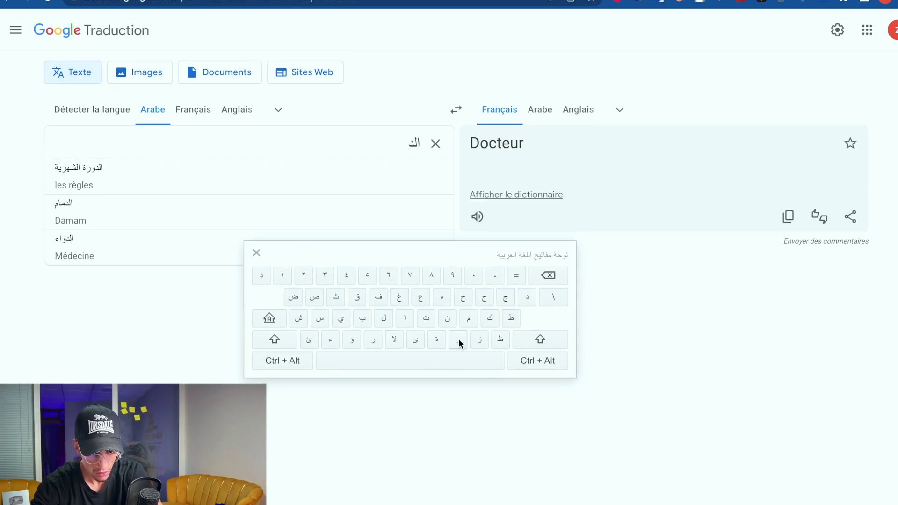
click(373, 339)
click(343, 320)
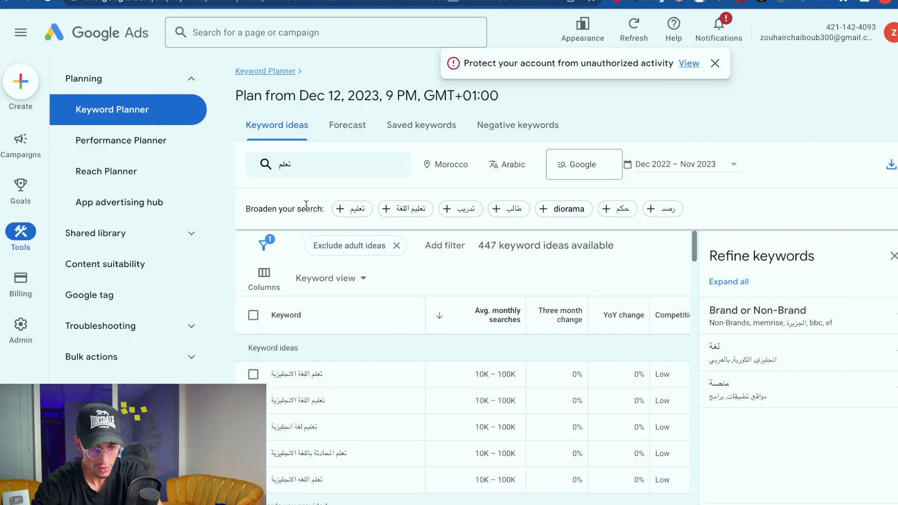
- Back in Keyword Planner, replace the seed keyword تعلم with الدوري, get its keyword ideas and review their average monthly searches
click(315, 170)
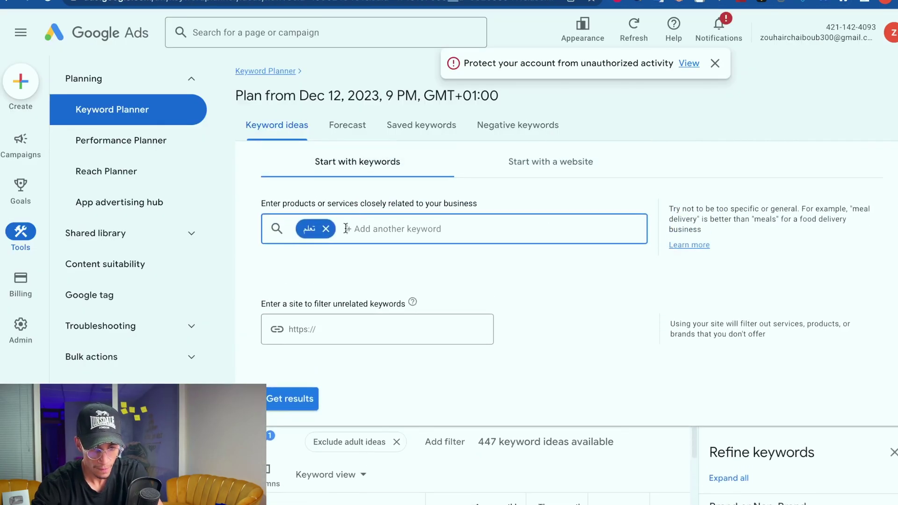
click(334, 226)
text(الدوري)
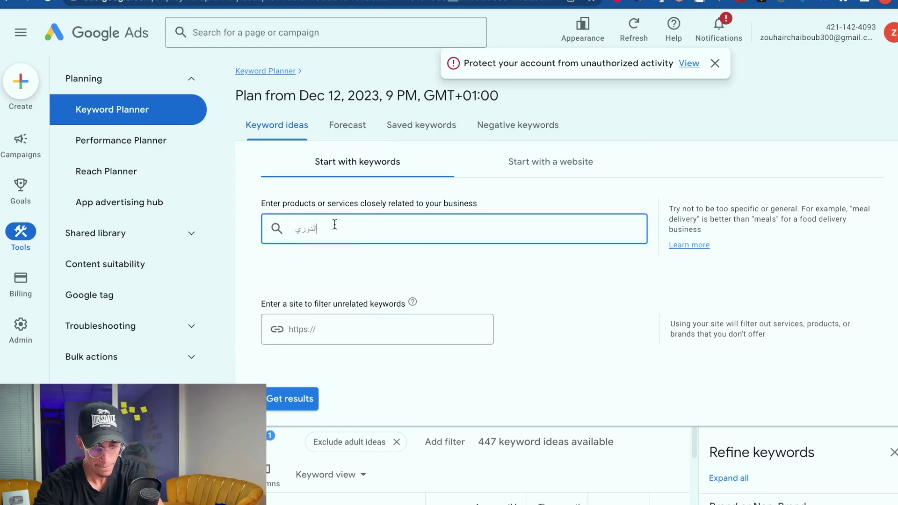
click(288, 397)
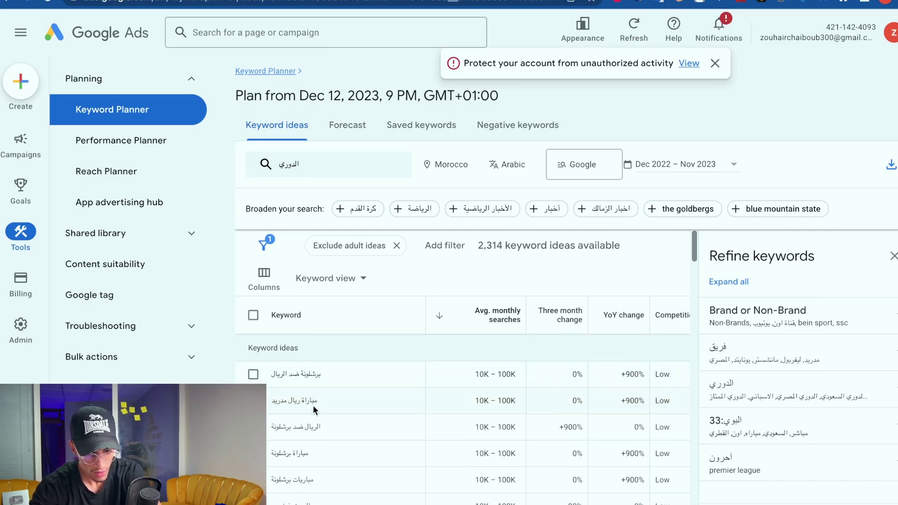
scroll(327, 402, down, 1)
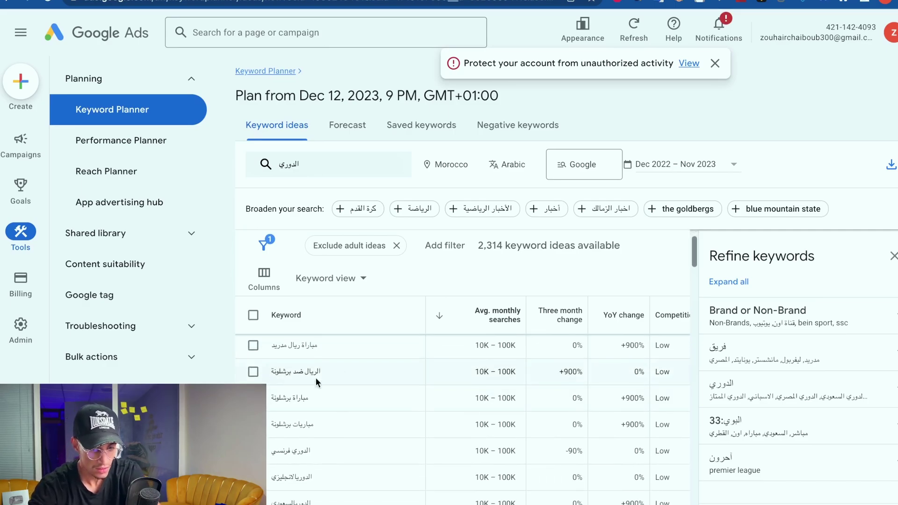
scroll(302, 429, down, 2)
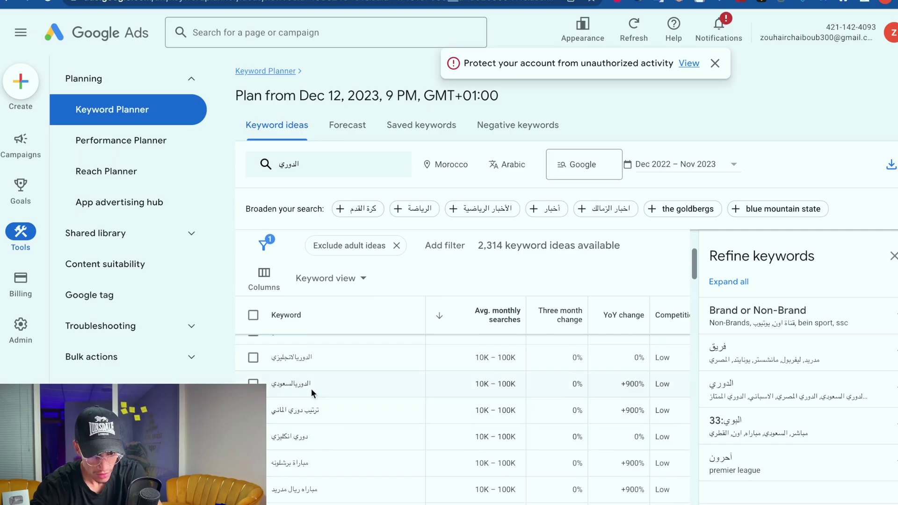
scroll(412, 379, up, 1)
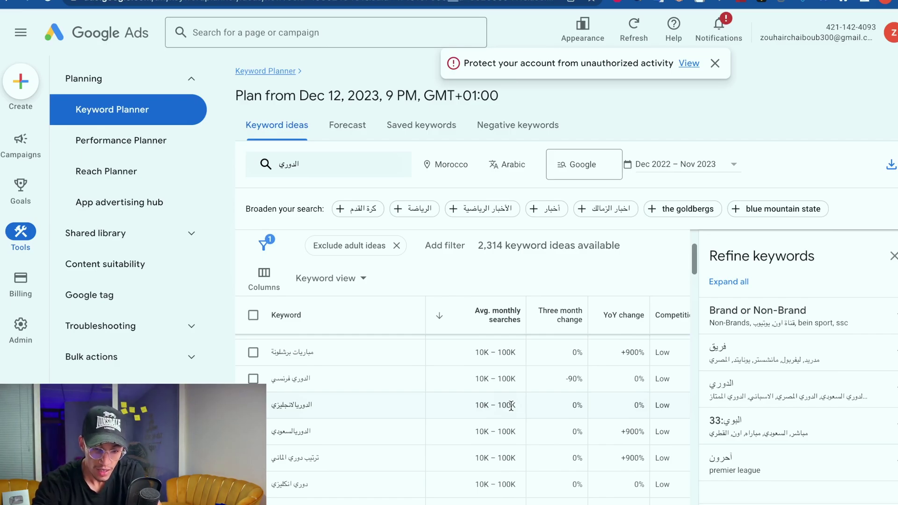
scroll(512, 406, up, 1)
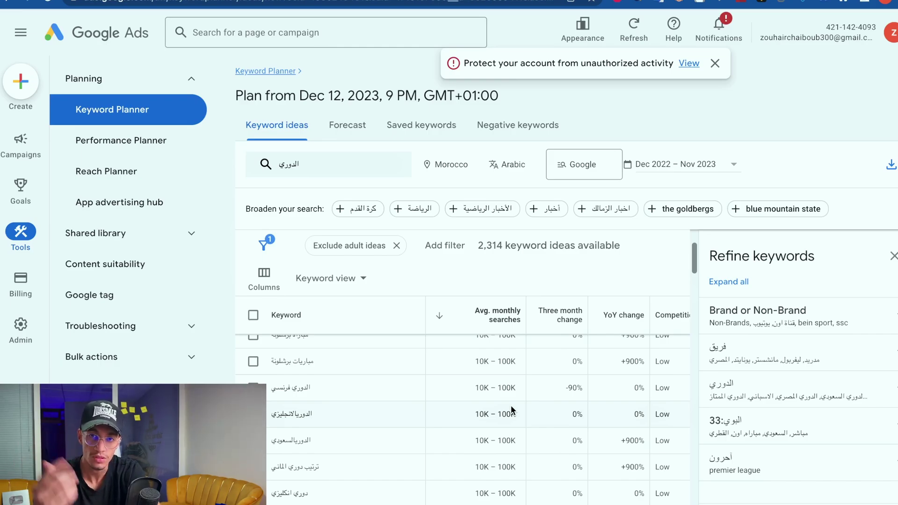
- Examine the remaining keyword ideas for الدوري, comparing average monthly searches and yearly change, and switch to the desktop
scroll(511, 406, down, 1)
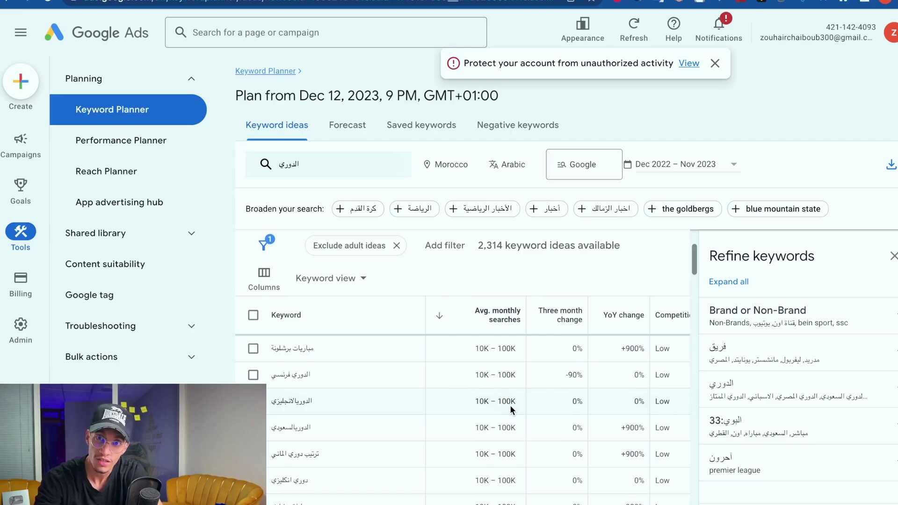
scroll(502, 407, up, 1)
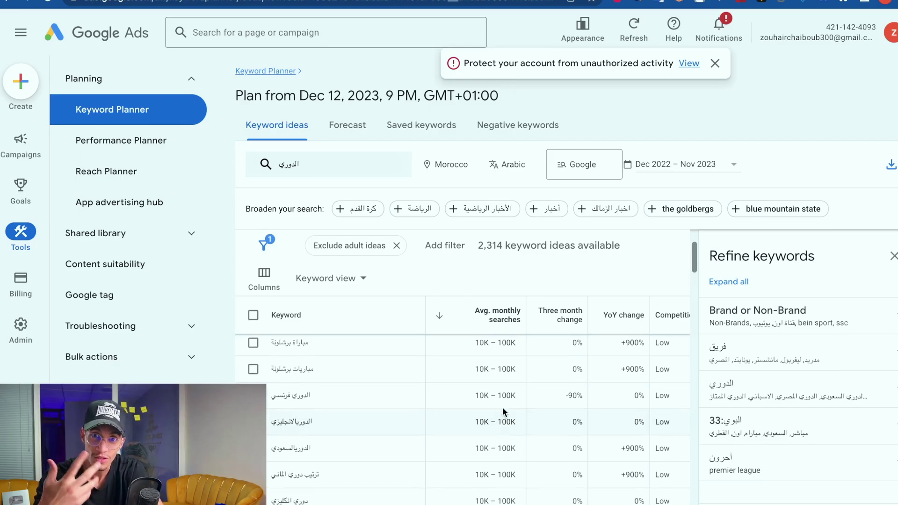
scroll(503, 407, down, 3)
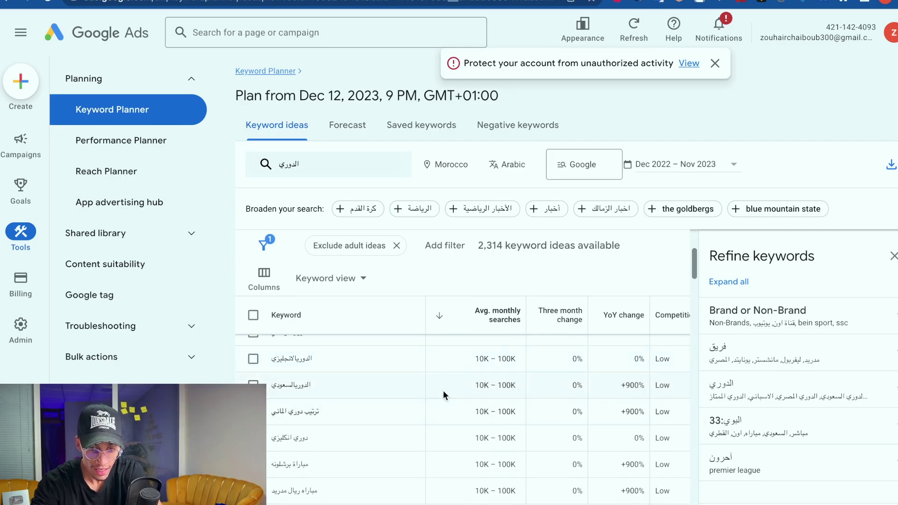
scroll(489, 413, down, 1)
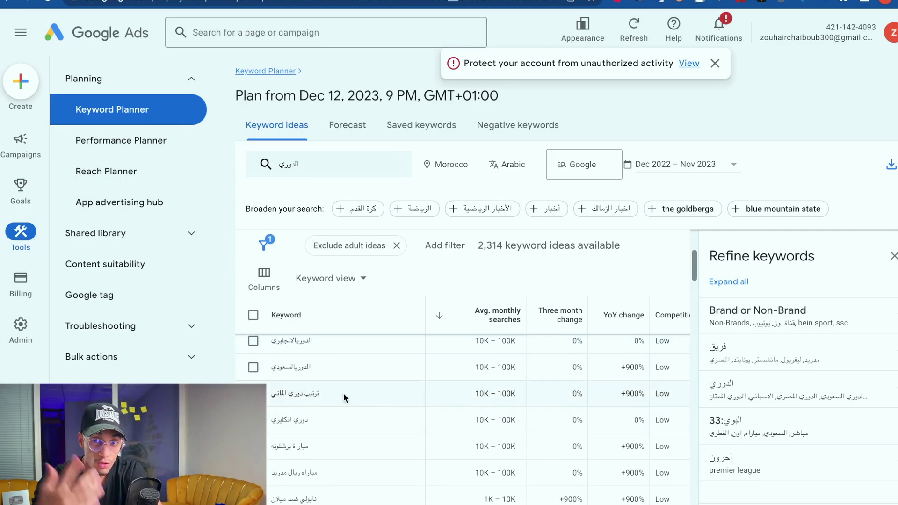
scroll(343, 393, down, 3)
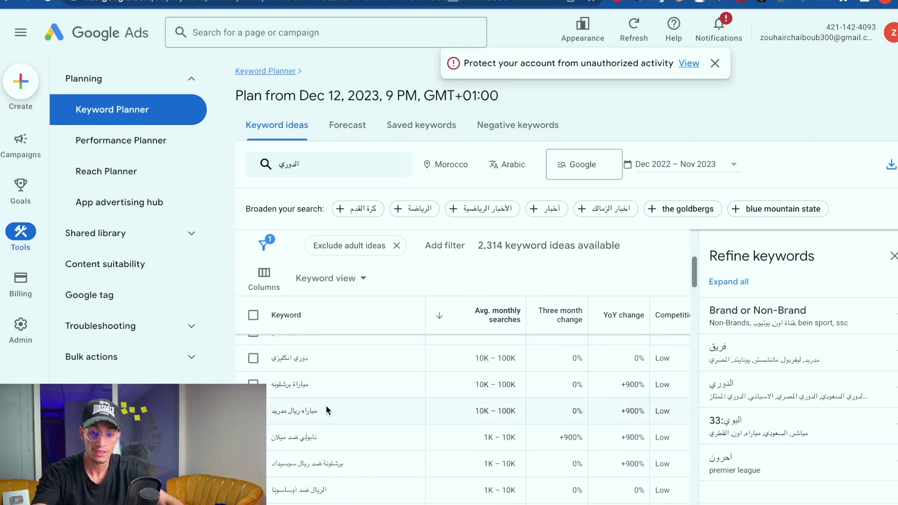
scroll(326, 410, down, 3)
scroll(379, 437, up, 5)
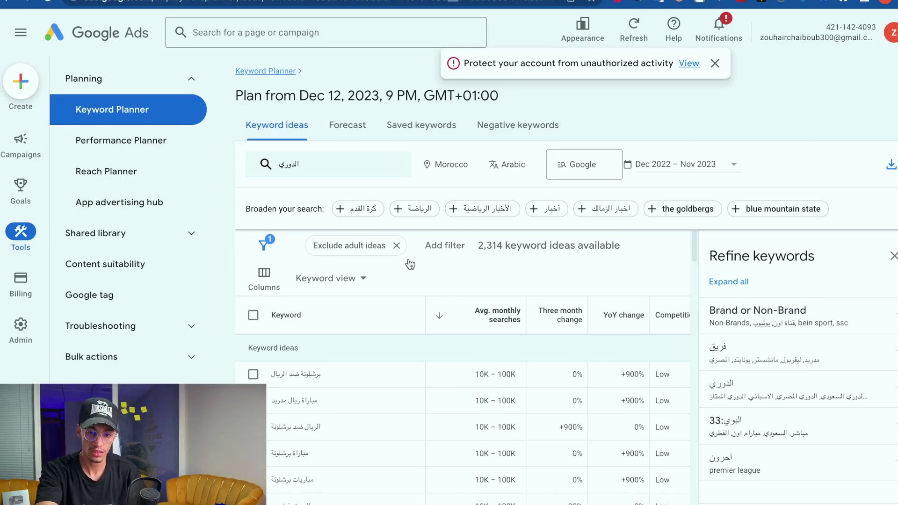
key(ctrl+Left)
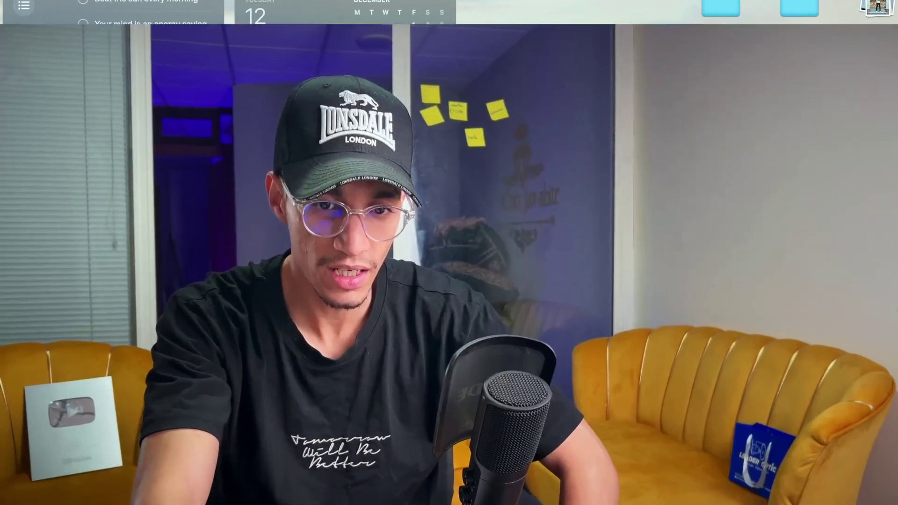